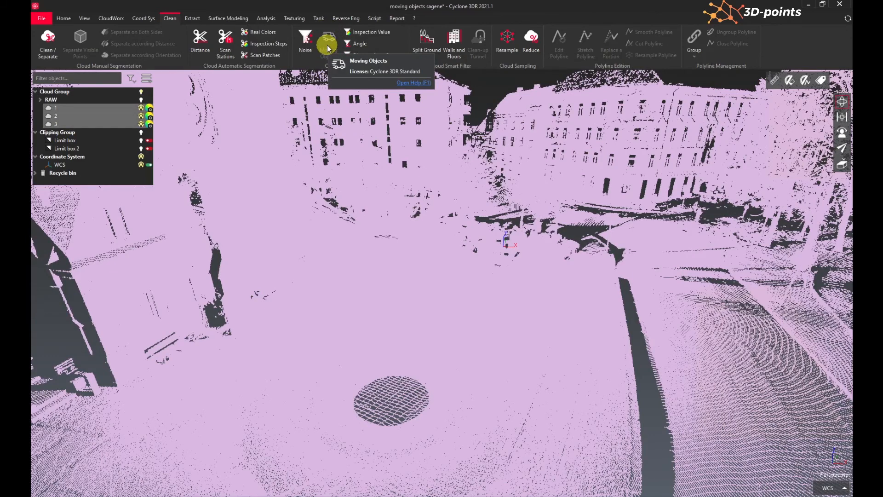
Group the three selected point clouds 1, 2 and 3 into a single cloud.
mouse_move(124, 115)
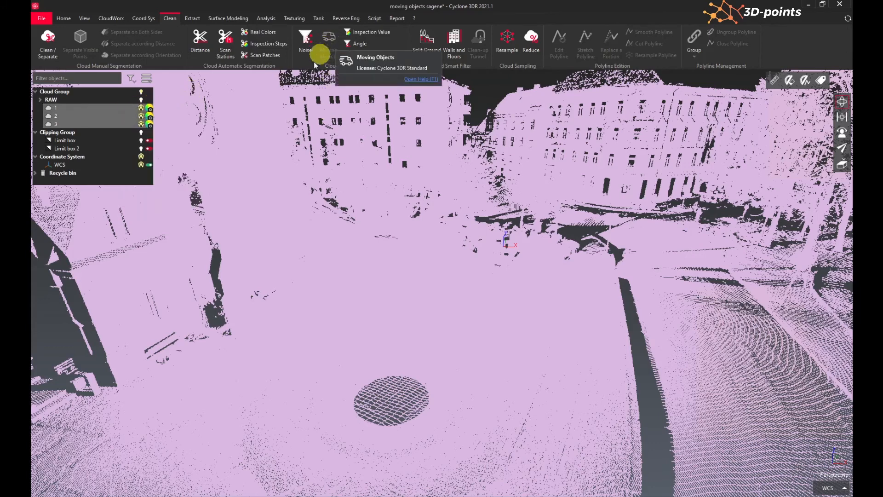
right_click(103, 113)
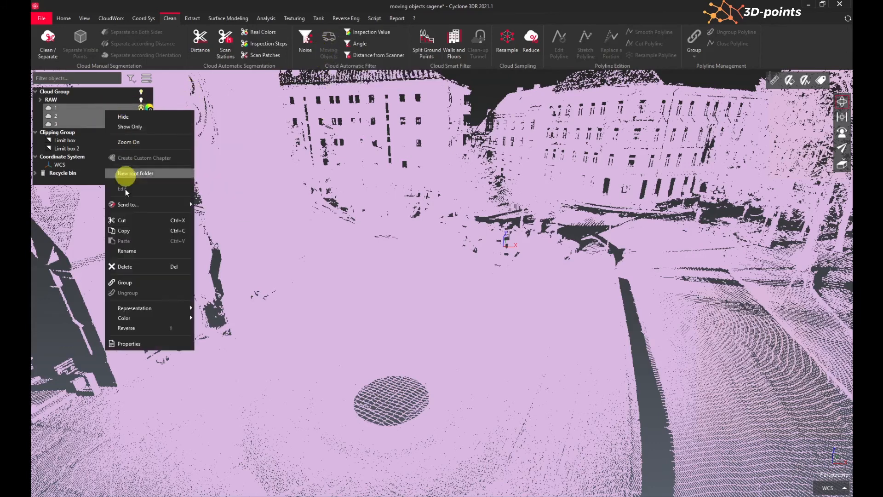
left_click(124, 283)
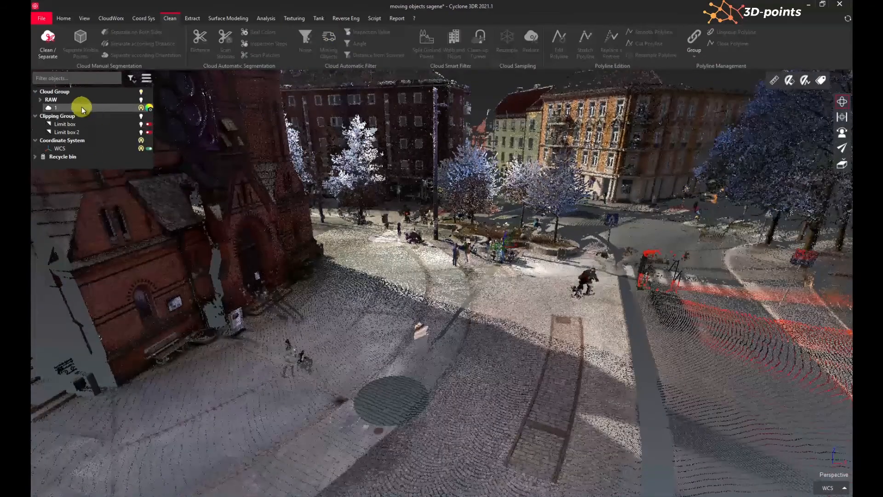
Start the Moving Objects filter on the grouped cloud of the church square.
left_click_drag(232, 205, 423, 305)
right_click_drag(422, 302, 405, 346)
left_click_drag(400, 347, 373, 320)
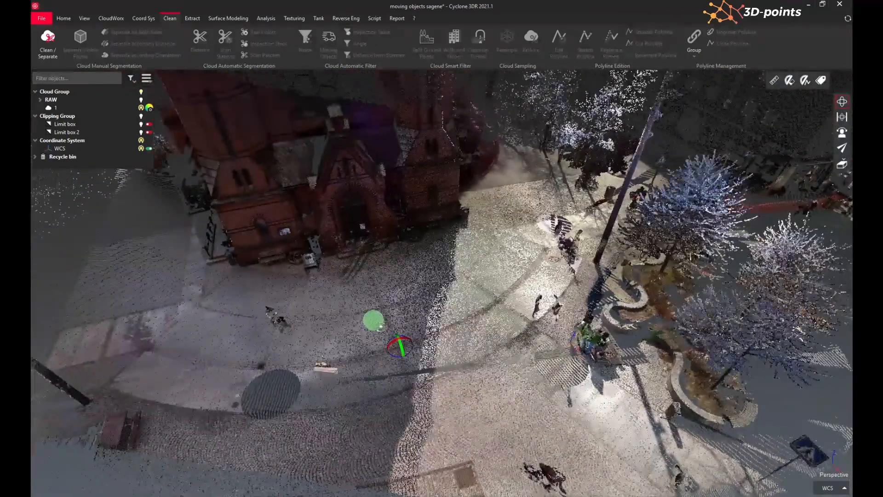
left_click(410, 327)
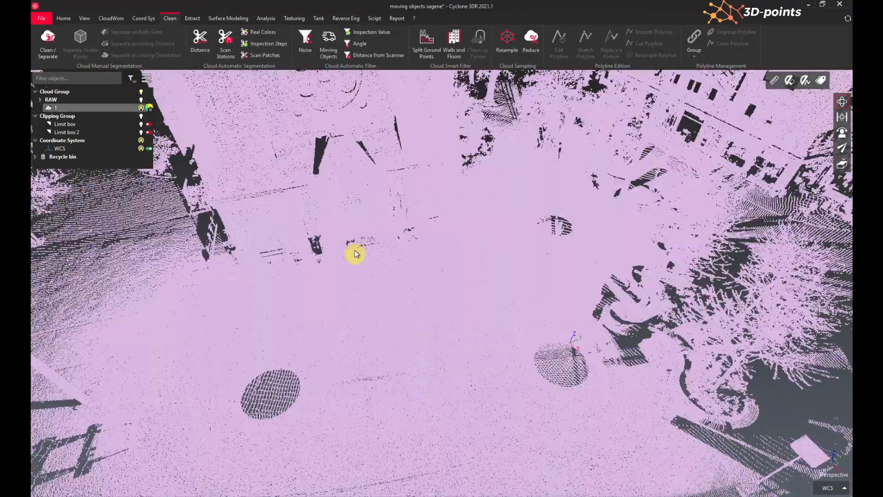
left_click(329, 43)
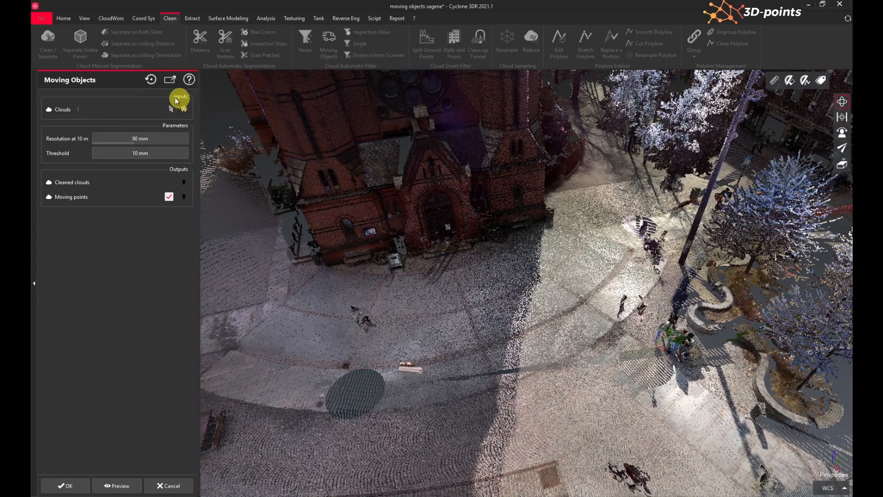
left_click(184, 108)
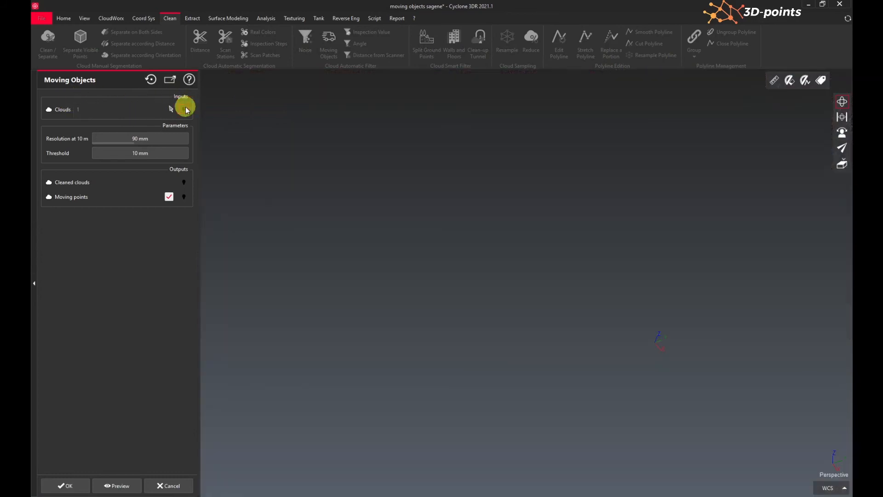
left_click(185, 109)
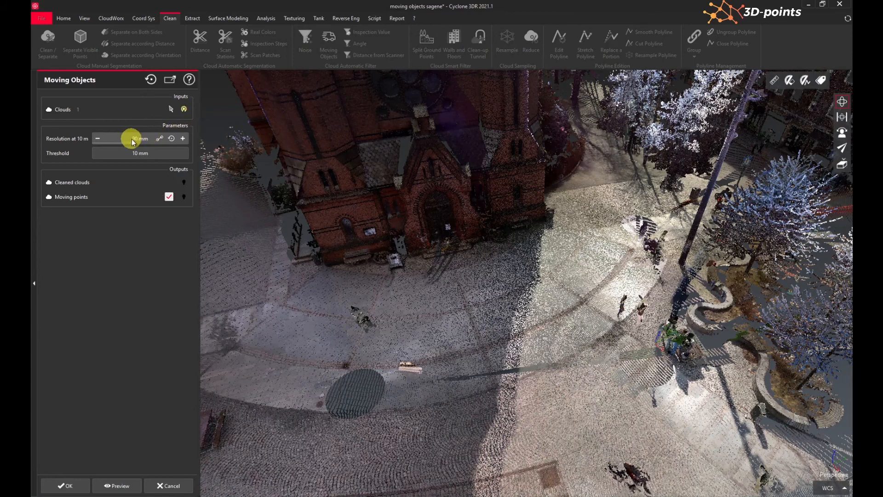
Set the filter's resolution at 10 m to 33 mm.
mouse_move(76, 139)
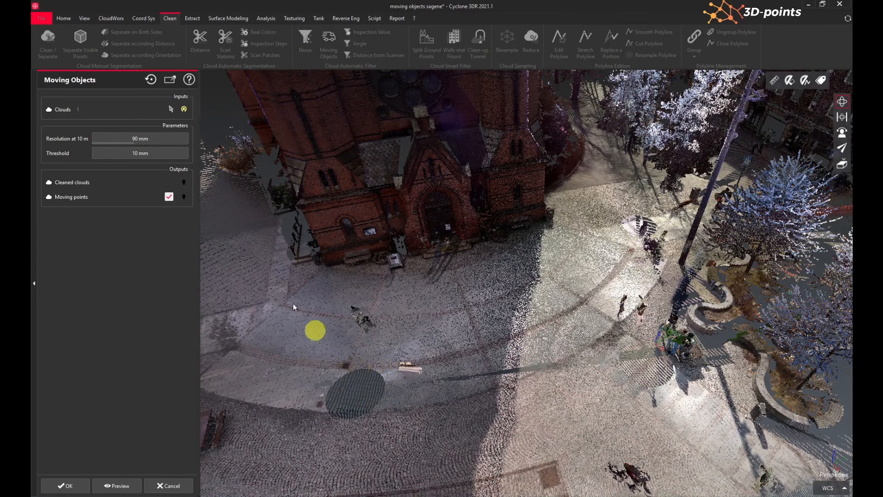
mouse_move(144, 146)
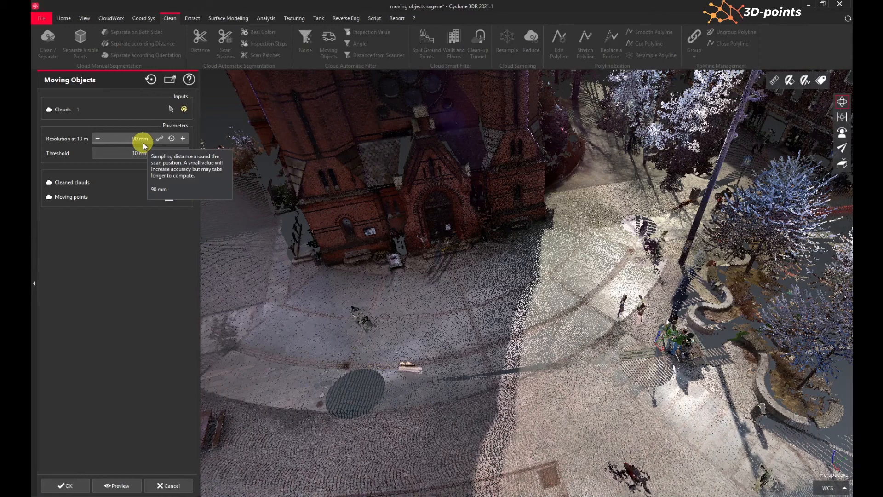
left_click(138, 138)
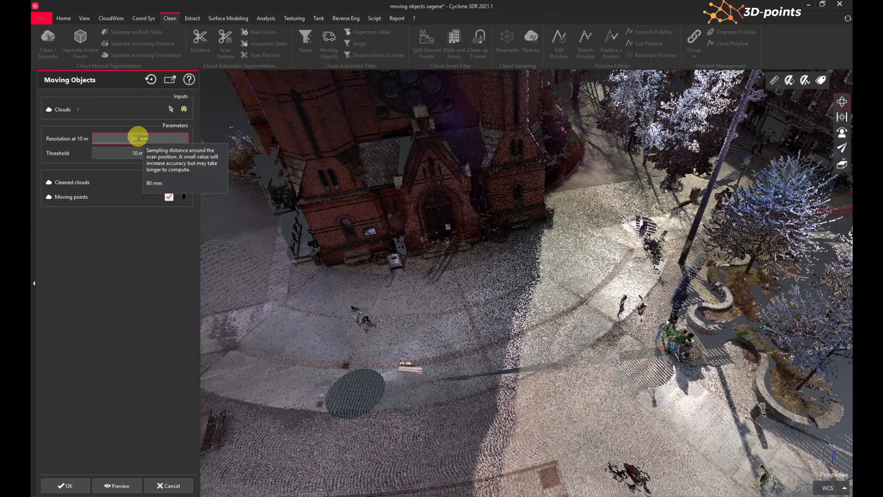
type("30")
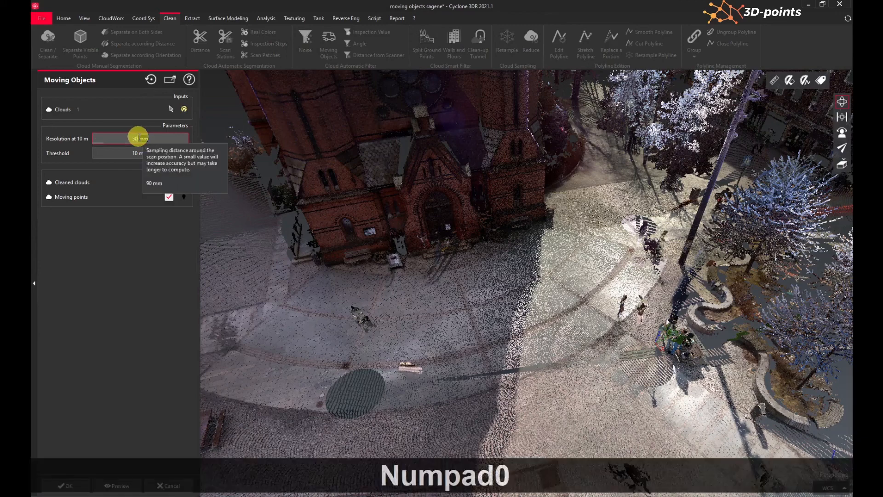
key("BackSpace")
type("3")
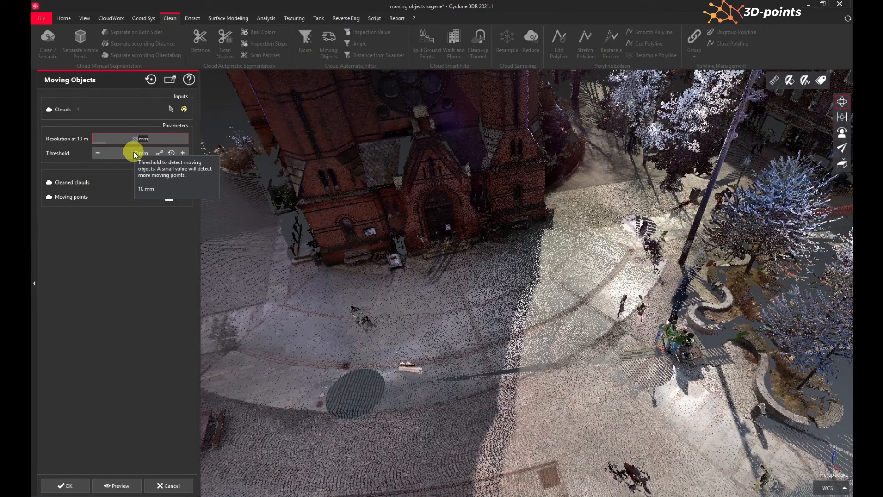
Consult the Moving Objects help page in the browser, set the threshold to 30 mm and preview the filter.
key("alt+Tab")
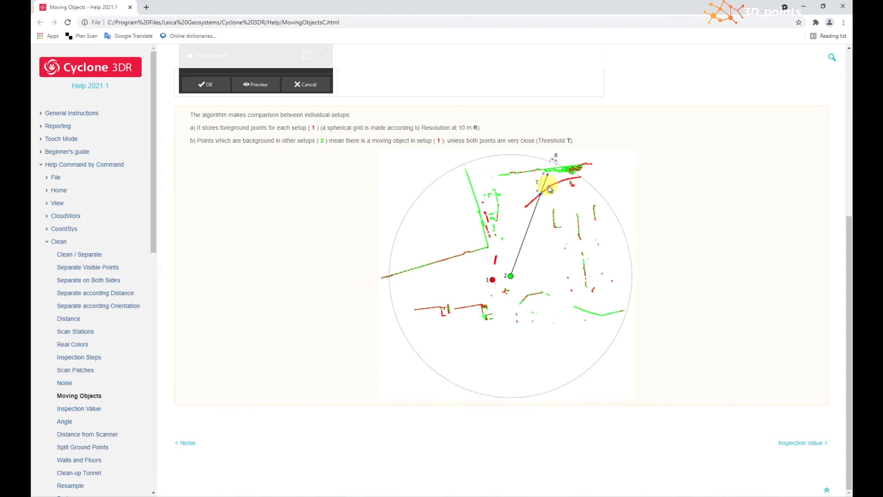
key("alt+Tab")
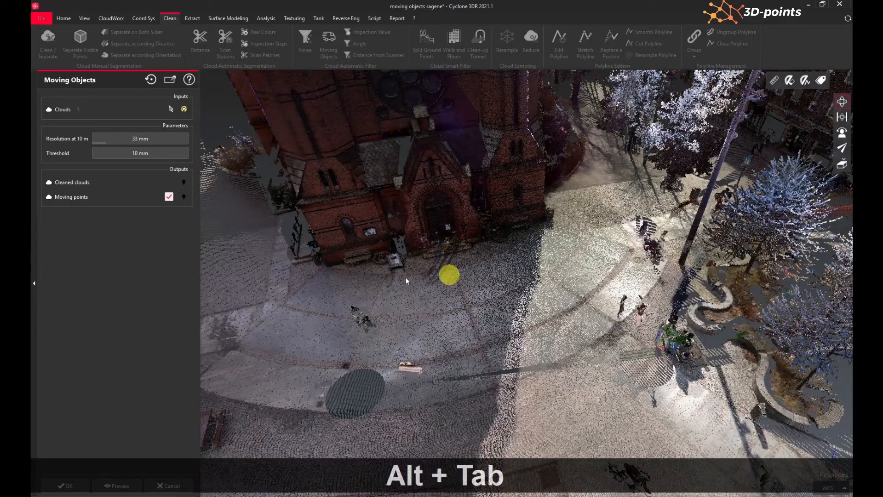
left_click(136, 152)
left_click_drag(136, 153, 133, 153)
type("3")
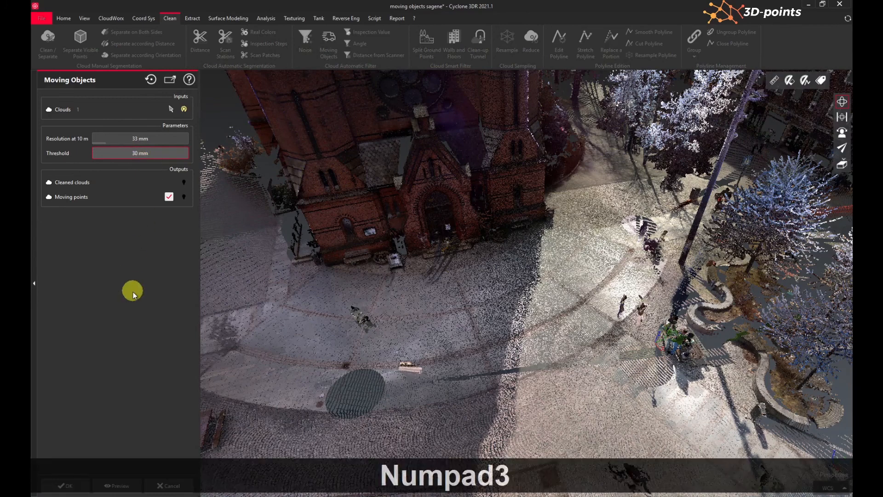
left_click(131, 304)
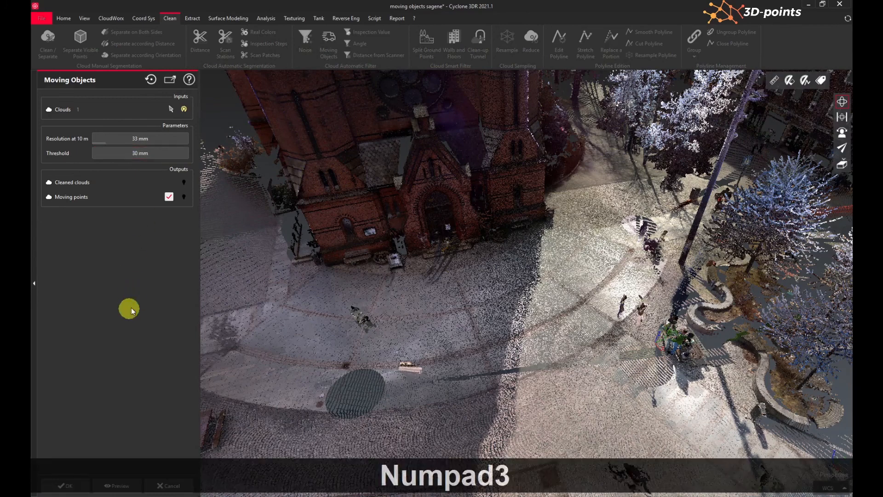
left_click(118, 485)
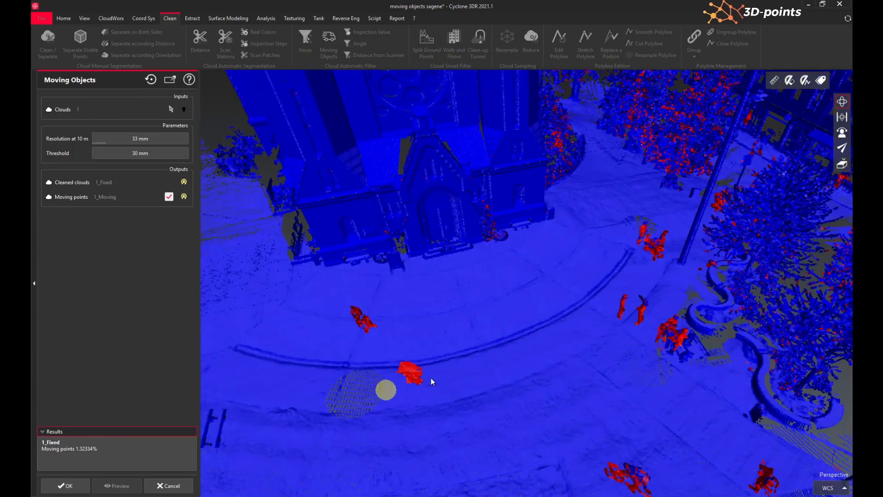
Examine how the previewed moving points cover the pedestrians and the pram near the lamp post.
right_click_drag(548, 343, 449, 351)
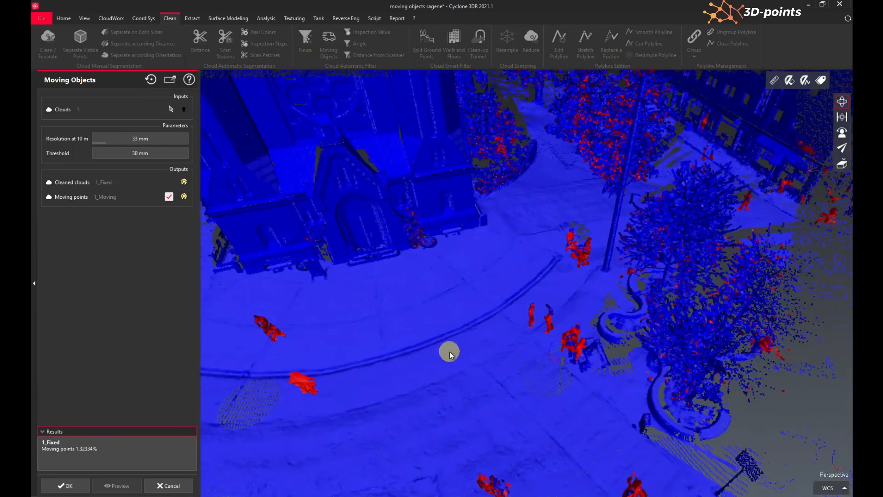
mouse_move(450, 351)
left_mouse_down()
mouse_move(549, 356)
mouse_move(524, 335)
left_mouse_up()
scroll(487, 290, "up", 6)
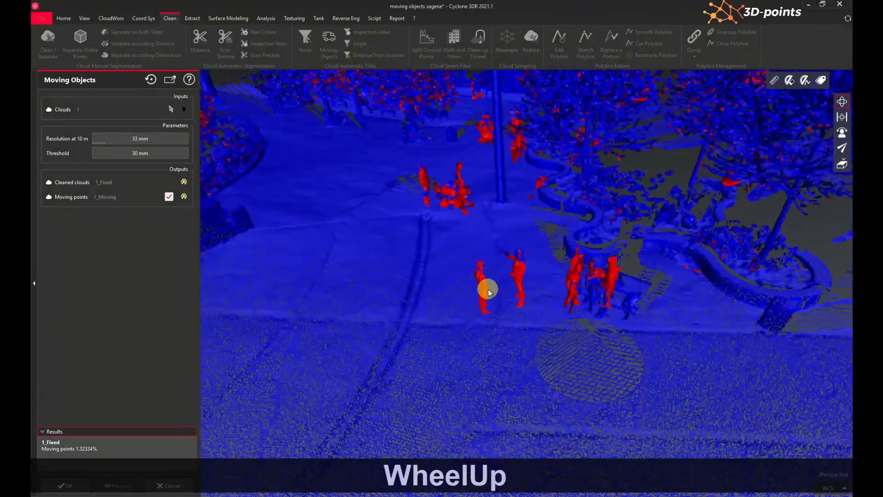
left_click_drag(454, 296, 514, 270)
left_click_drag(437, 243, 347, 247)
scroll(355, 244, "up", 4)
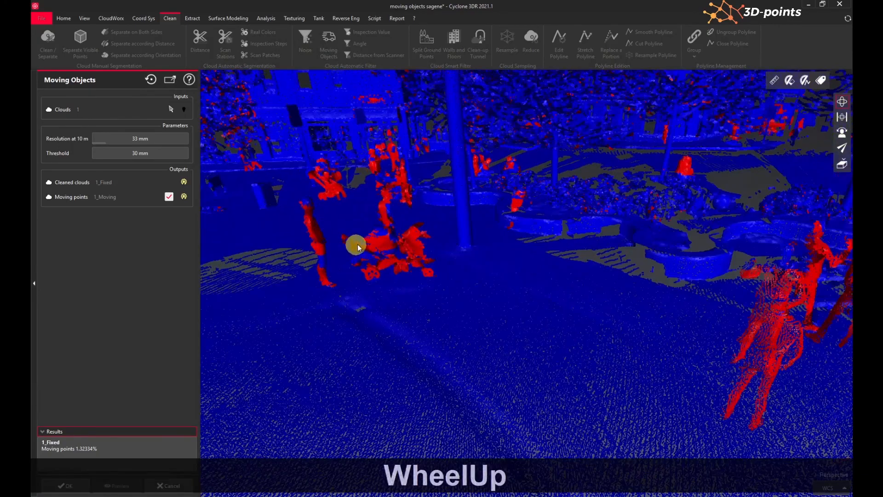
left_click_drag(400, 253, 431, 272)
scroll(380, 256, "up", 3)
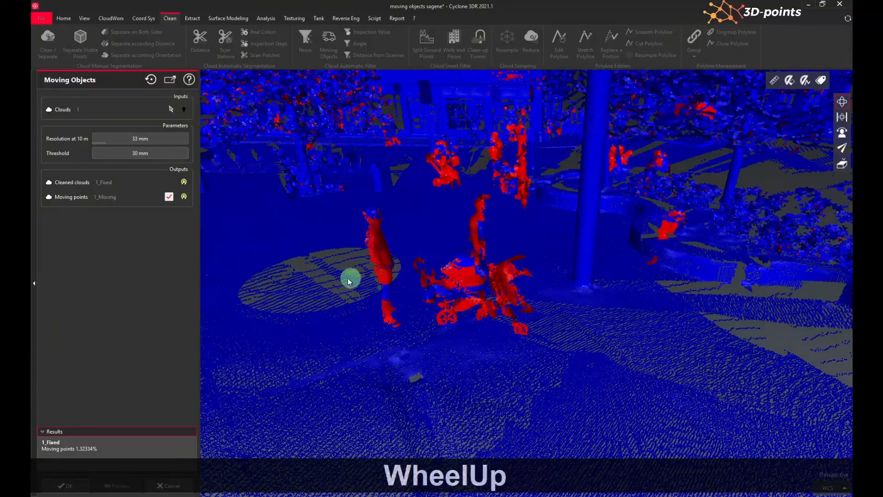
left_click_drag(347, 278, 372, 206)
scroll(382, 249, "up", 2)
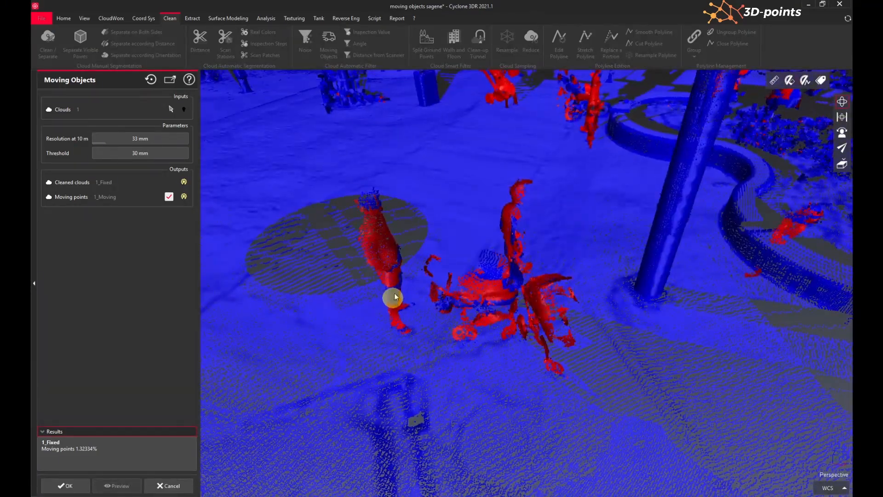
mouse_move(398, 255)
left_mouse_down()
mouse_move(408, 264)
mouse_move(399, 233)
left_mouse_up()
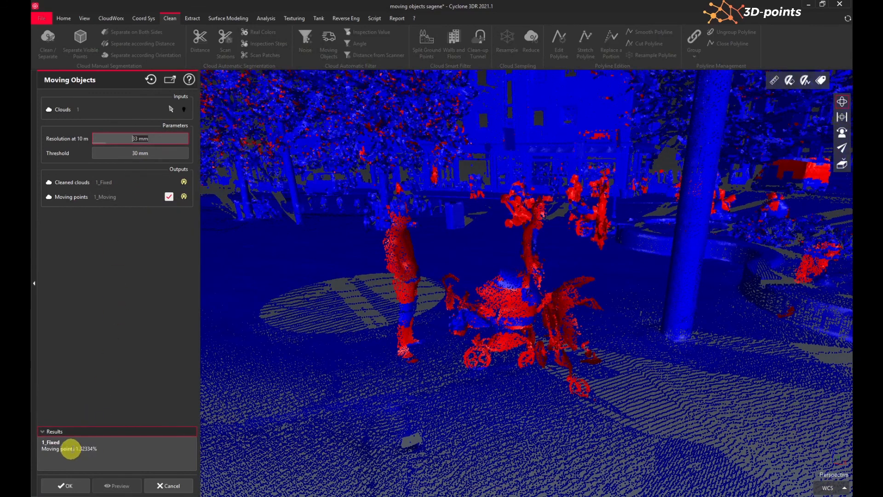
Set the threshold to 10 mm and preview the moving points on the standing pedestrian and pram.
left_click(83, 449)
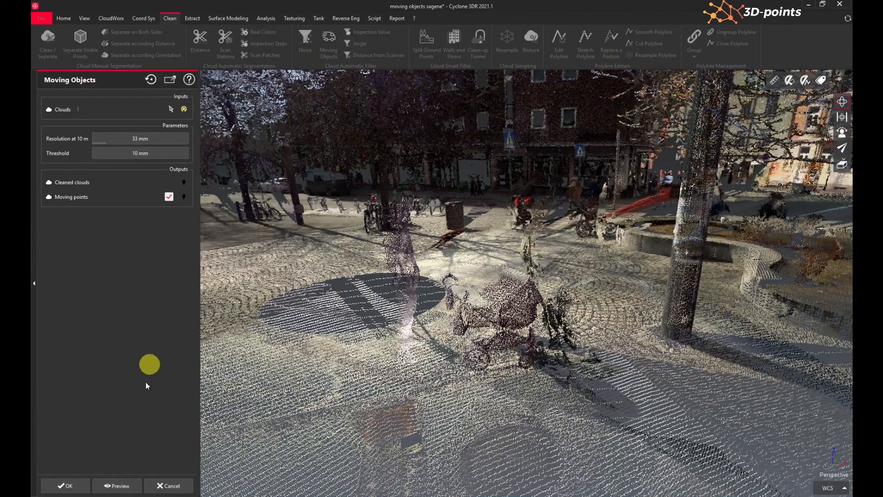
left_click(117, 484)
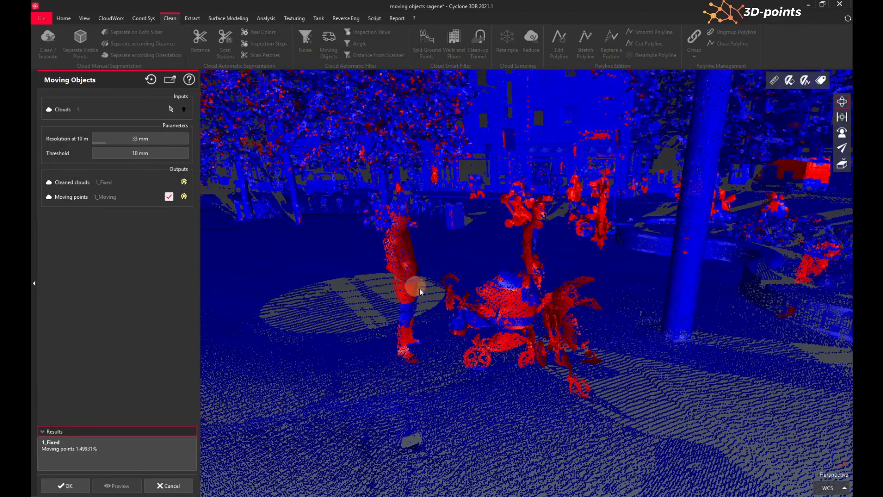
left_click_drag(419, 288, 430, 322)
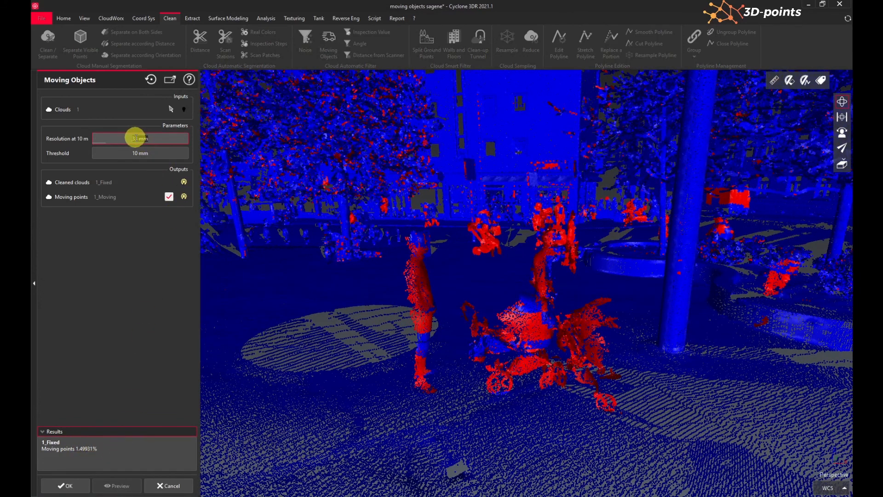
Set the resolution at 10 m to 50 mm, preview the filter and inspect the pedestrian's legs up close.
left_click(135, 138)
type("50")
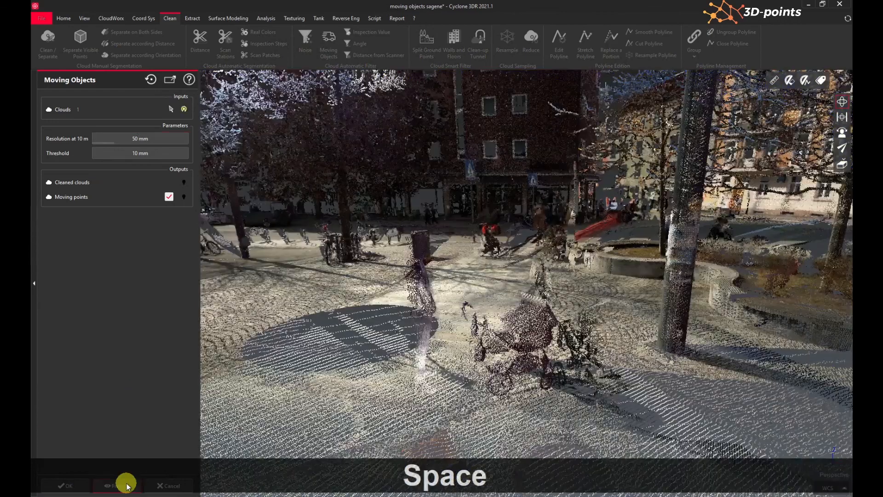
left_click(124, 483)
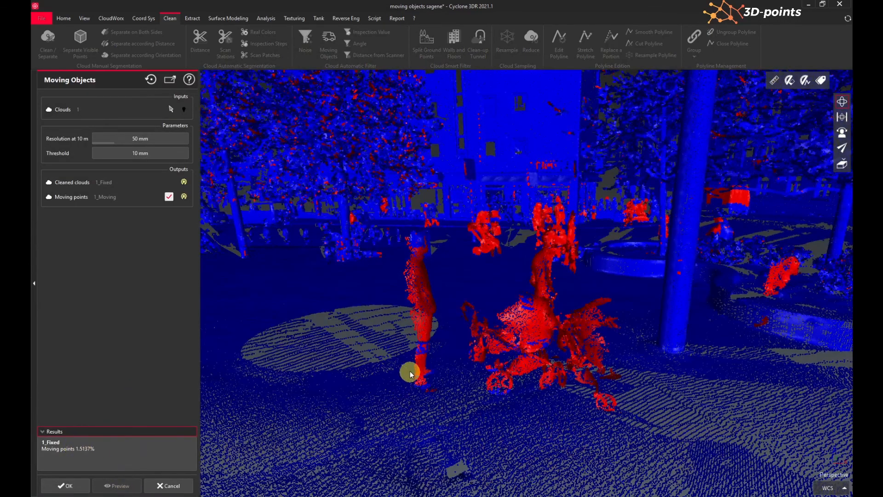
left_click_drag(398, 366, 429, 351)
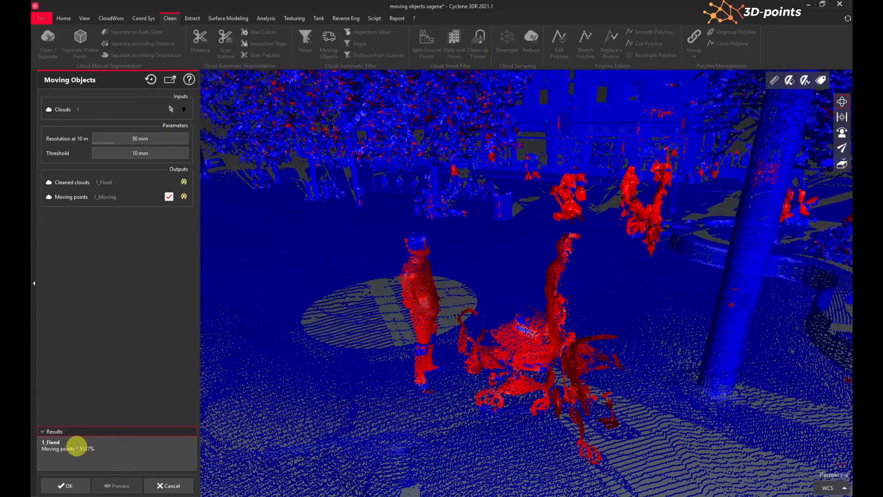
key("space")
scroll(419, 353, "up", 5)
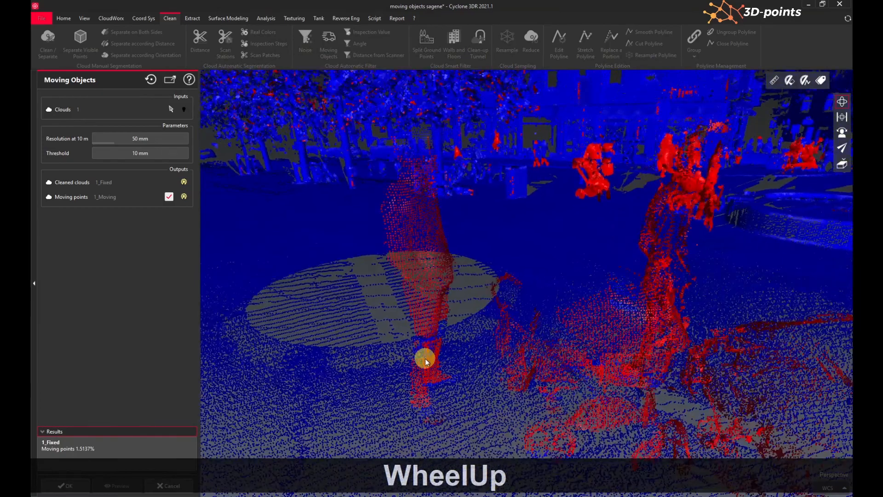
right_click_drag(424, 375, 436, 331)
mouse_move(430, 326)
left_mouse_down()
mouse_move(440, 299)
mouse_move(429, 302)
mouse_move(431, 314)
left_mouse_up()
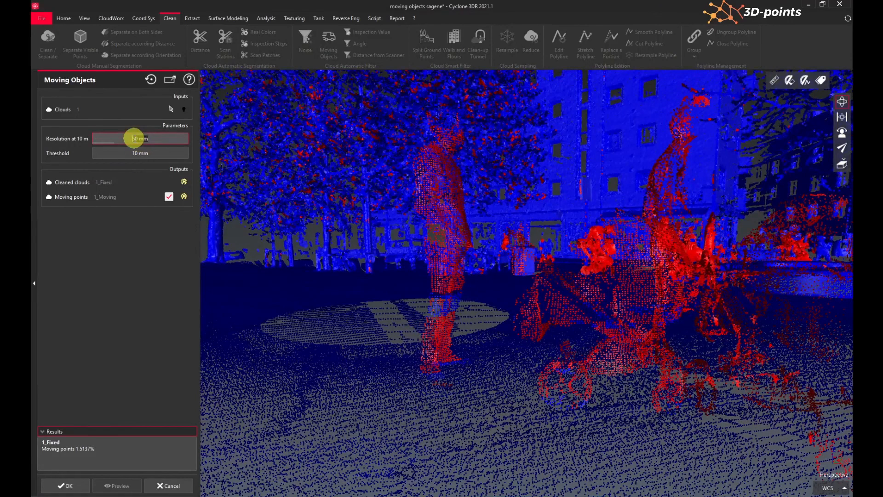
Set the resolution at 10 m to 70 mm and preview the moving points.
key("BackSpace")
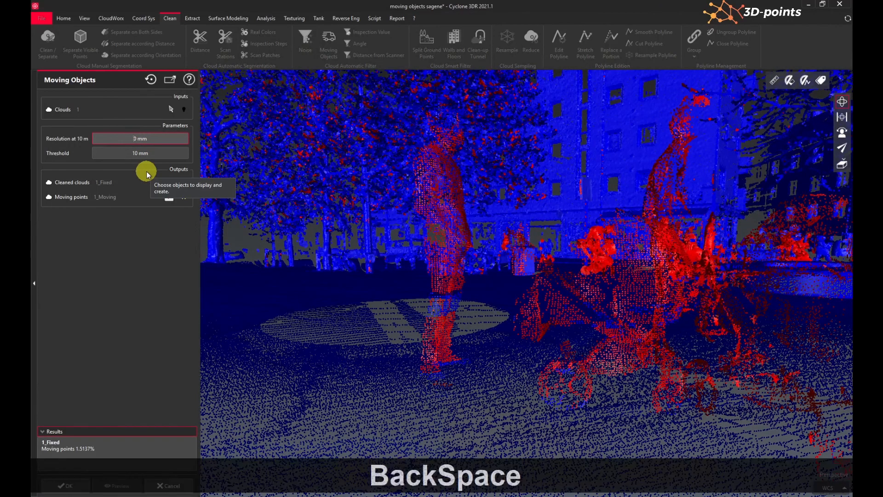
type("7")
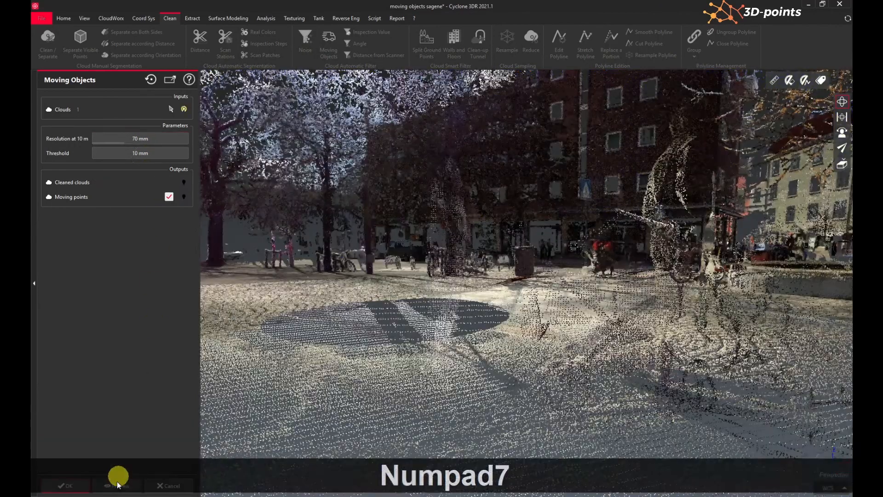
left_click(118, 484)
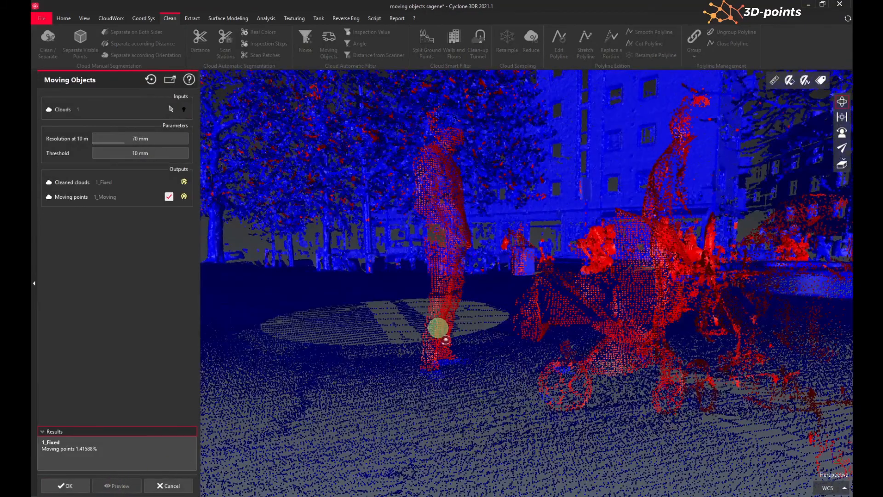
Set the resolution at 10 m to 90 mm and preview the moving points around the pedestrian and pram.
left_click_drag(445, 340, 443, 368)
scroll(436, 295, "down", 3)
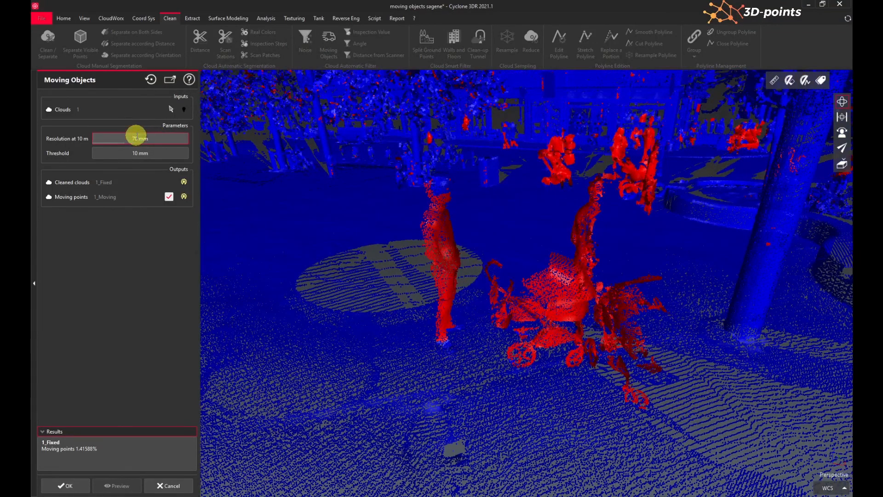
key("BackSpace")
type("9")
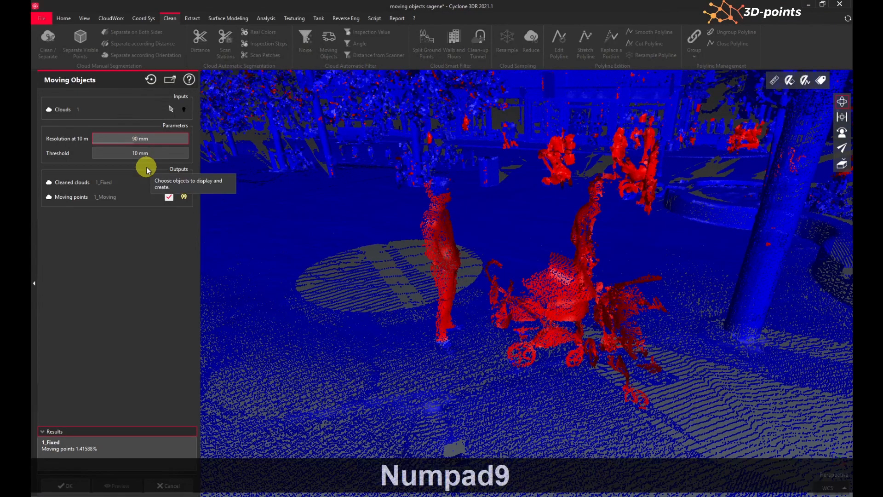
left_click(128, 483)
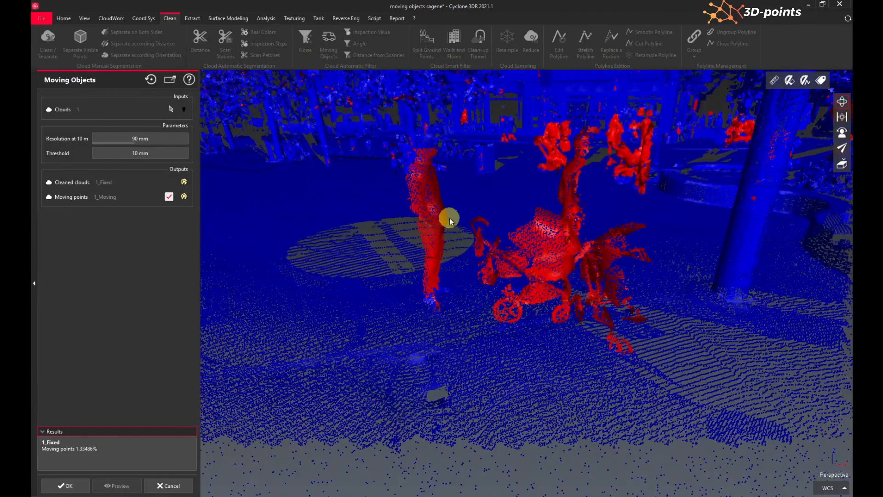
Examine how the previewed moving points cover the plaza and the vehicles on the road.
scroll(449, 219, "down", 5)
right_click_drag(547, 271, 446, 259)
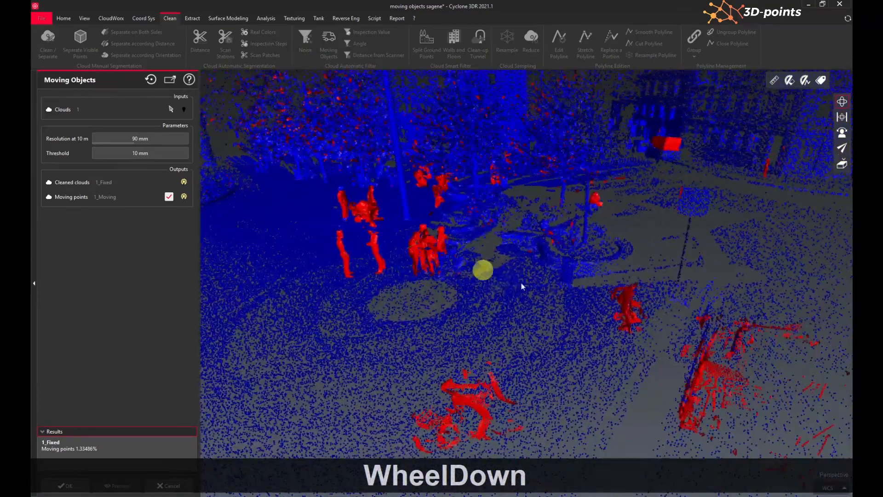
left_click_drag(585, 293, 735, 291)
right_click_drag(678, 271, 625, 229)
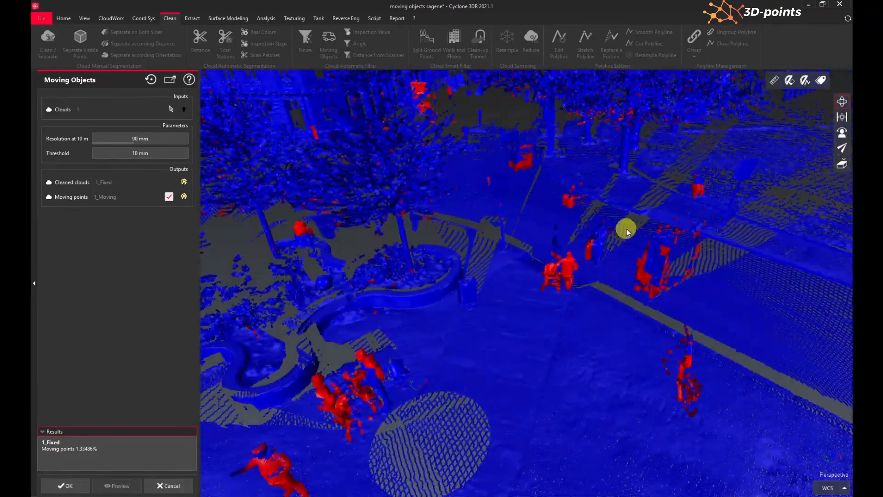
scroll(602, 233, "up", 6)
left_click_drag(596, 270, 637, 300)
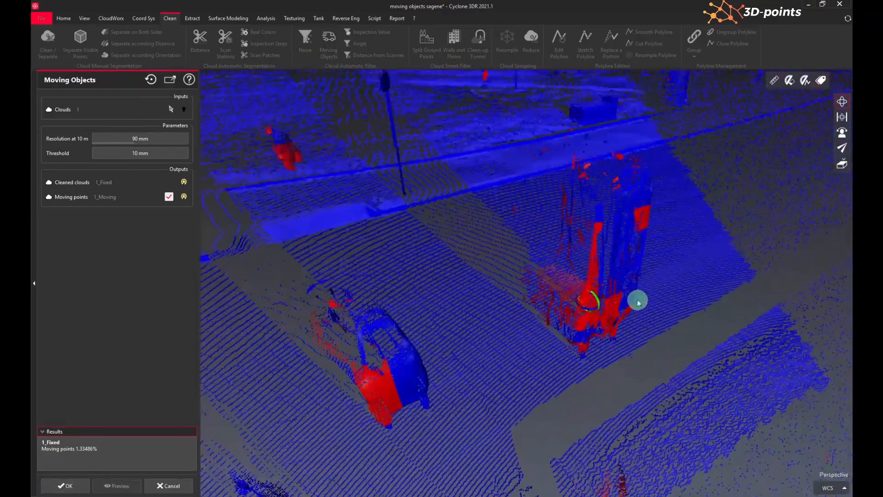
left_click_drag(402, 387, 325, 350)
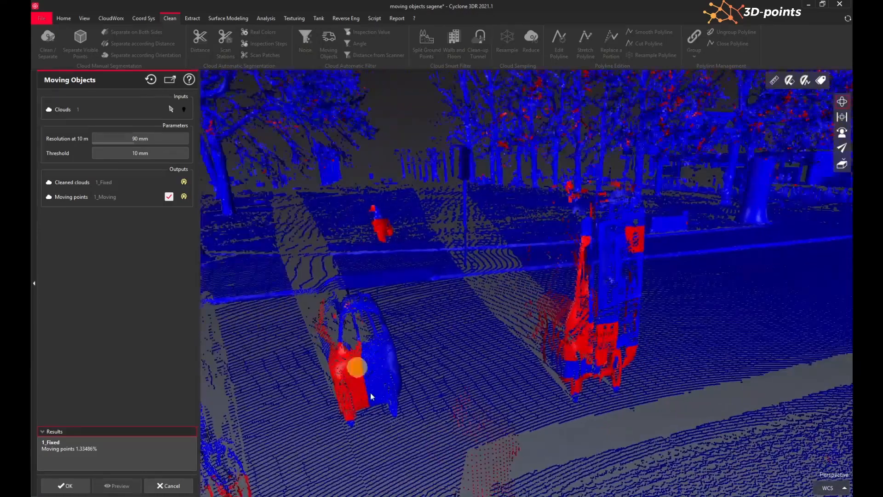
Set the resolution at 10 m to 150 mm, preview the filter and check the moving points percentage.
left_click(135, 138)
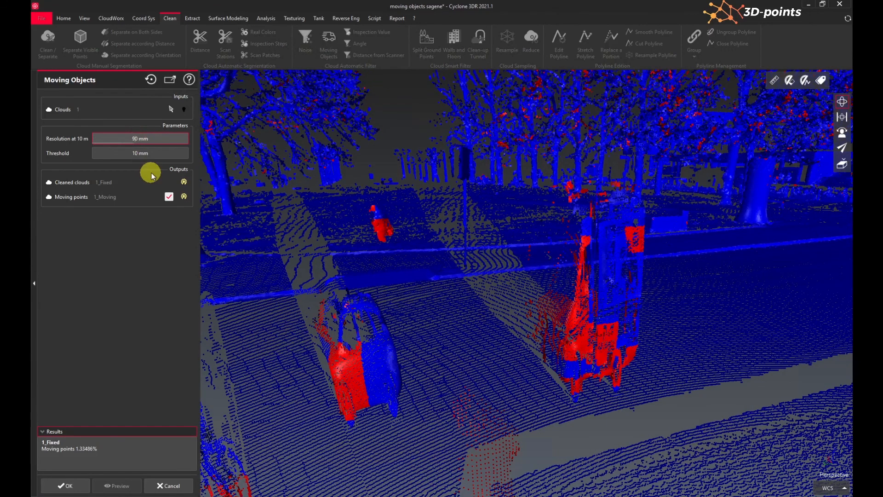
key("BackSpace")
type("15")
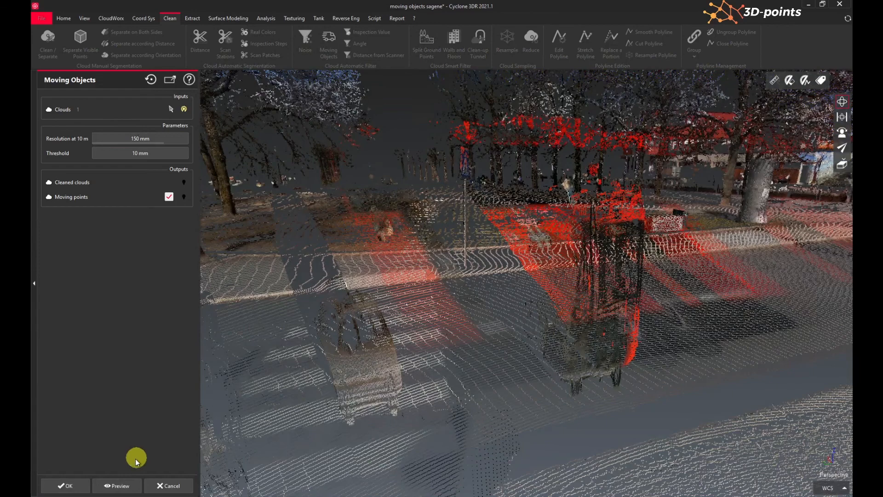
left_click(123, 485)
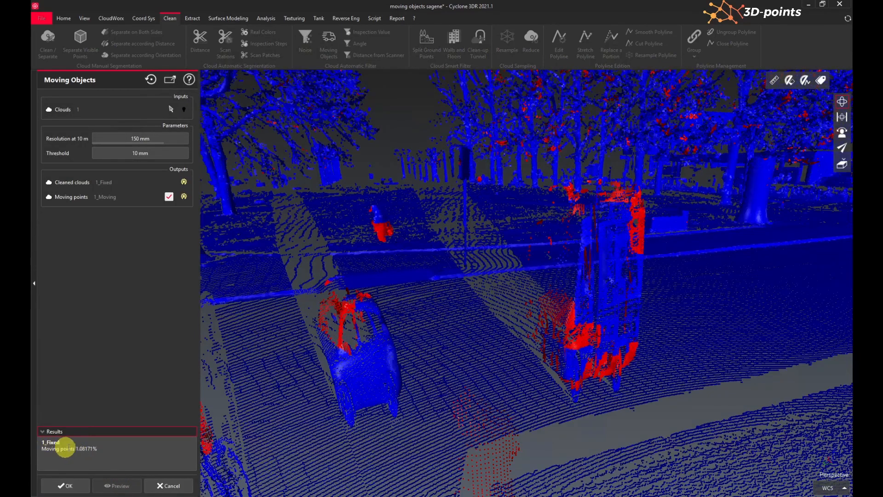
left_click_drag(76, 447, 94, 446)
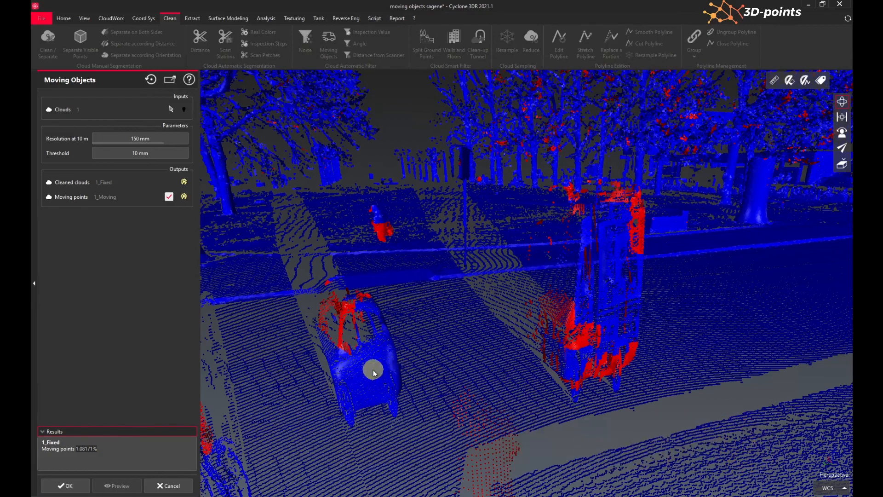
Inspect the vehicles on the road and toggle the visibility of the moving points and cleaned cloud to compare them.
right_click_drag(366, 373, 348, 374)
left_click_drag(340, 374, 290, 389)
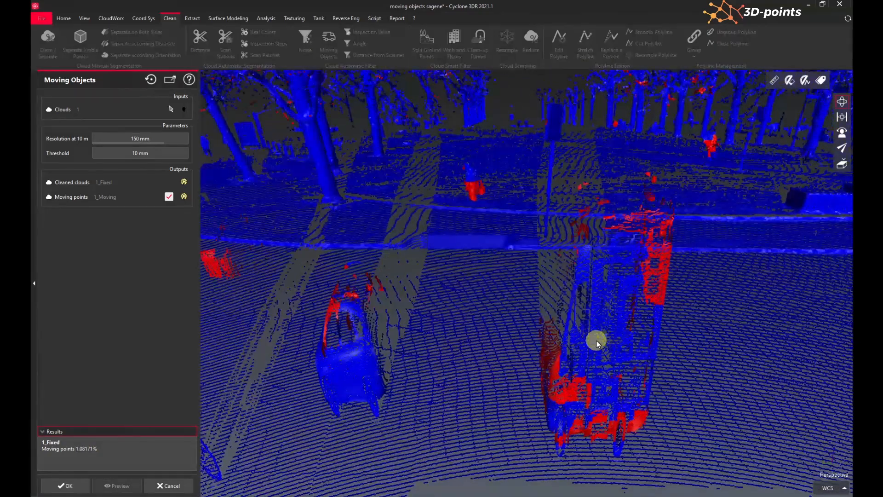
right_click_drag(573, 339, 528, 335)
left_click_drag(528, 335, 534, 333)
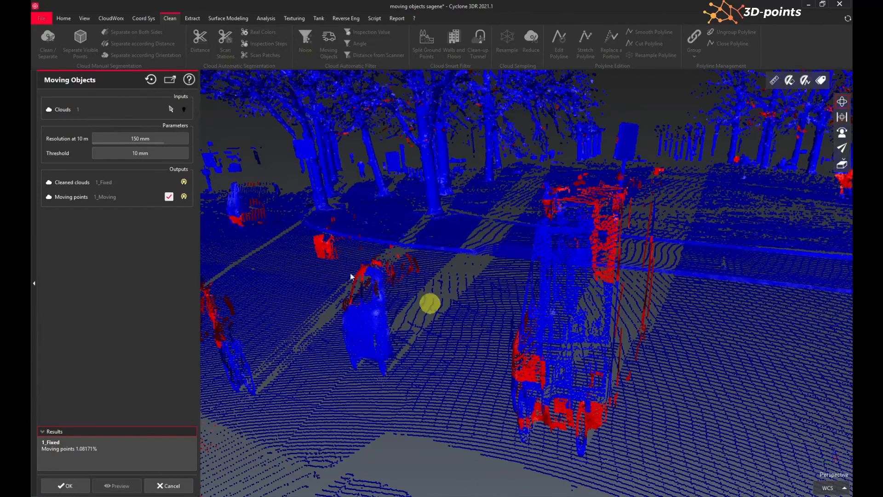
left_click(184, 196)
left_click(184, 196)
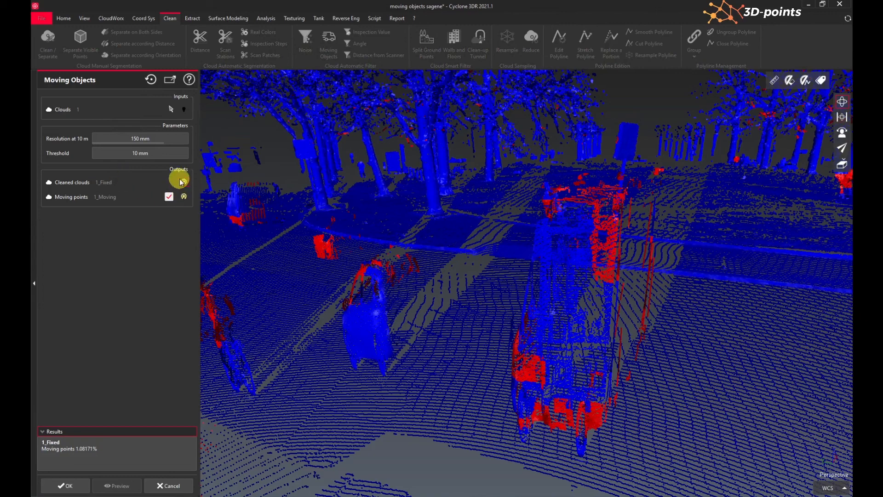
left_click(181, 193)
left_click(181, 193)
left_click(184, 182)
left_click(184, 181)
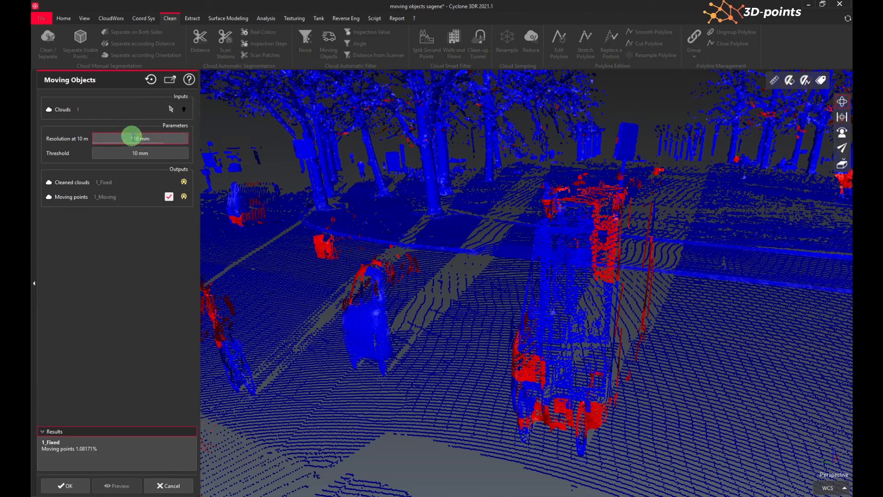
Set the resolution at 10 m back to 50 mm and preview the moving points on the vehicles.
left_click_drag(132, 136, 137, 138)
type("5")
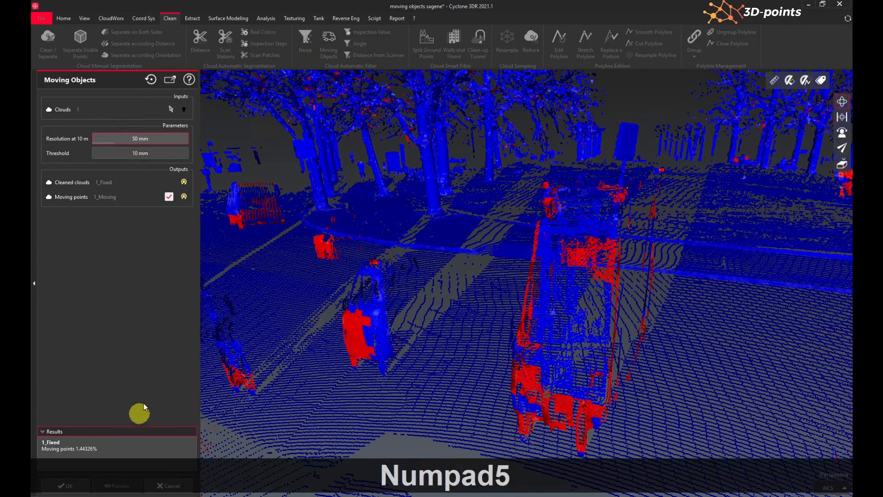
left_click(144, 406)
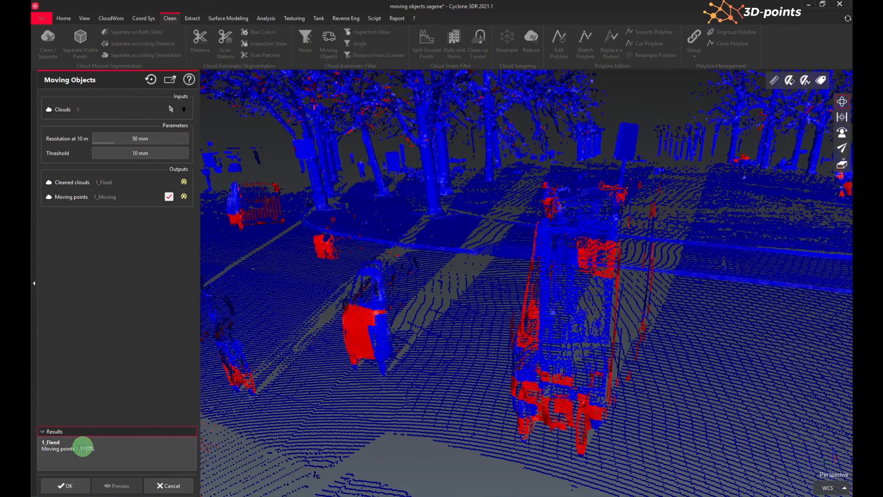
Examine how the 50 mm preview classifies the pedestrians, pram and trees across the plaza.
scroll(451, 294, "down", 10)
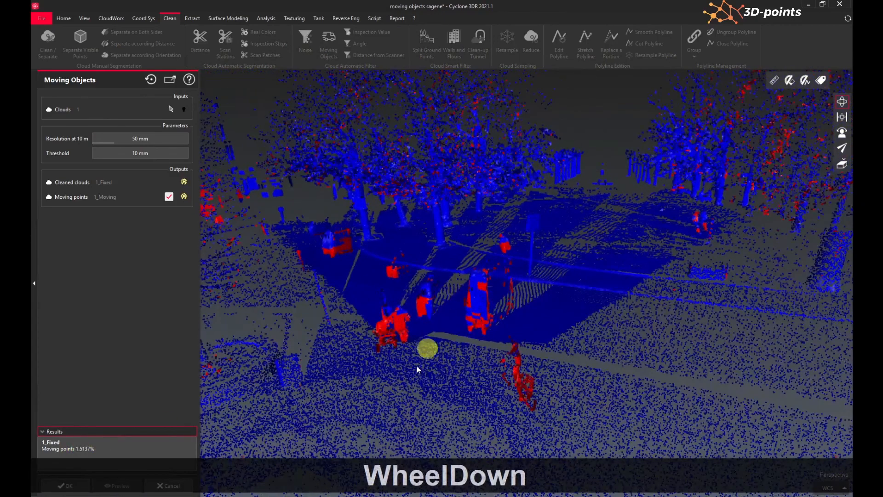
scroll(320, 379, "down", 10)
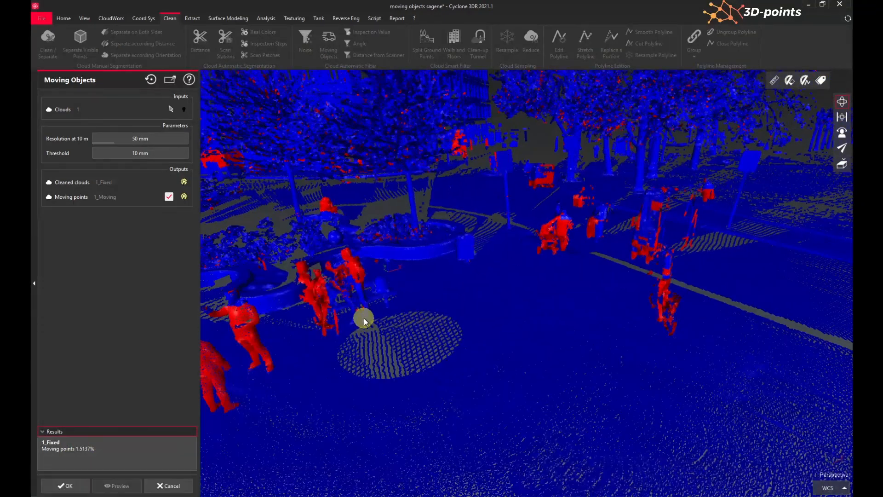
scroll(363, 319, "down", 10)
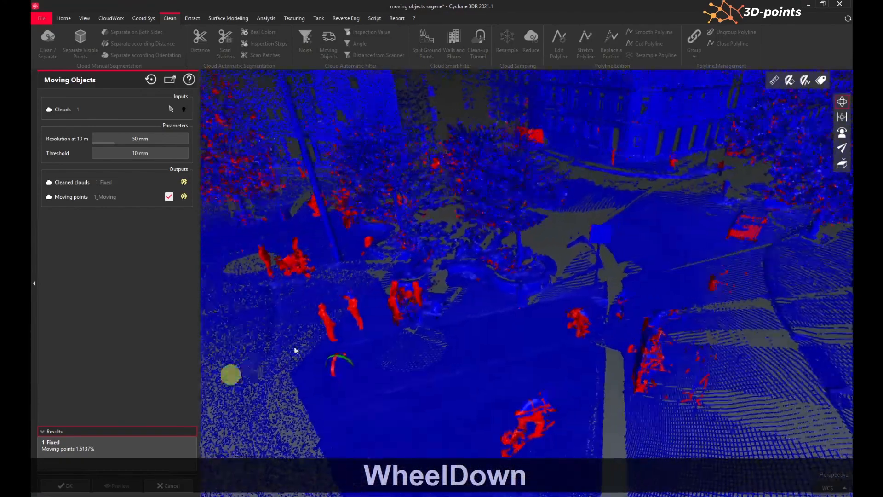
scroll(364, 269, "up", 10)
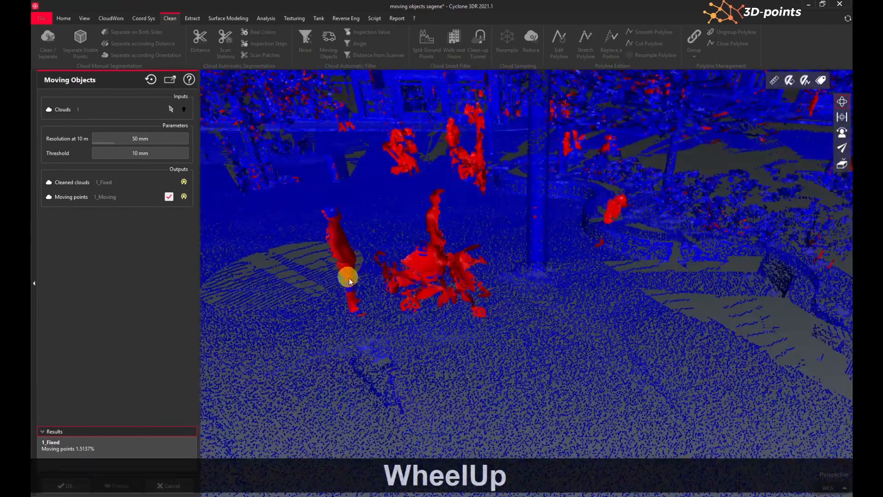
scroll(346, 283, "up", 5)
scroll(407, 299, "down", 5)
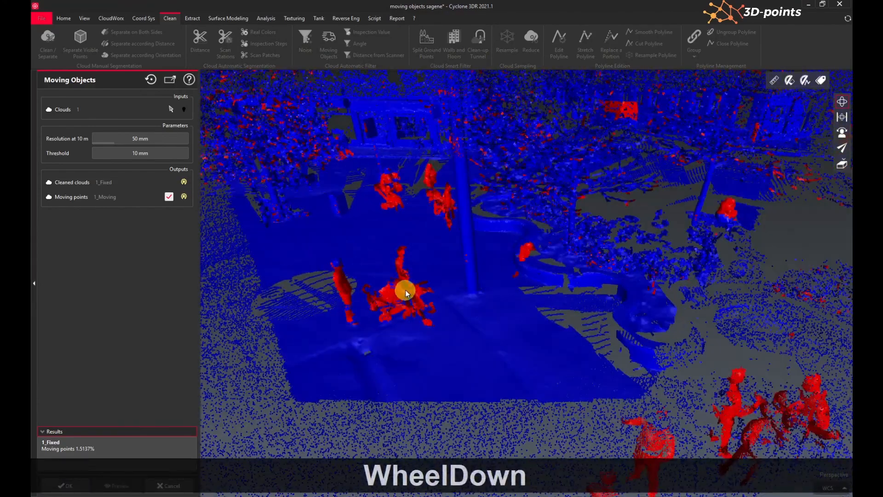
right_click_drag(484, 294, 458, 324)
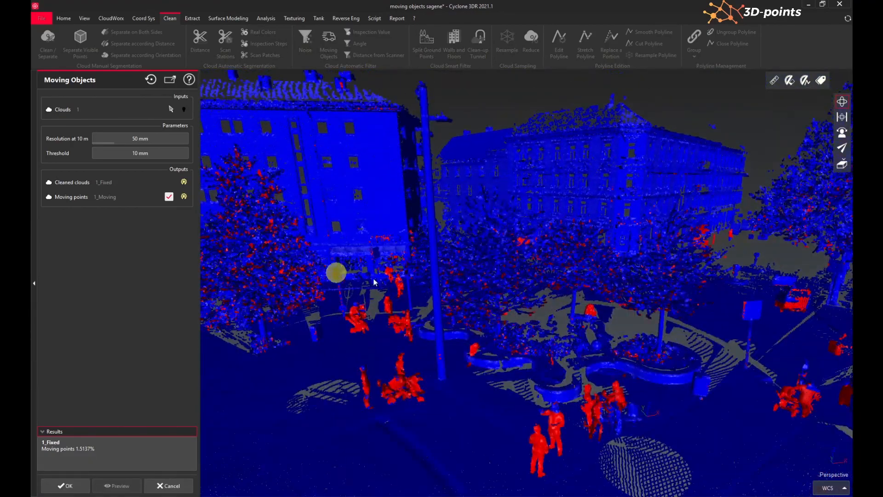
scroll(322, 242, "up", 5)
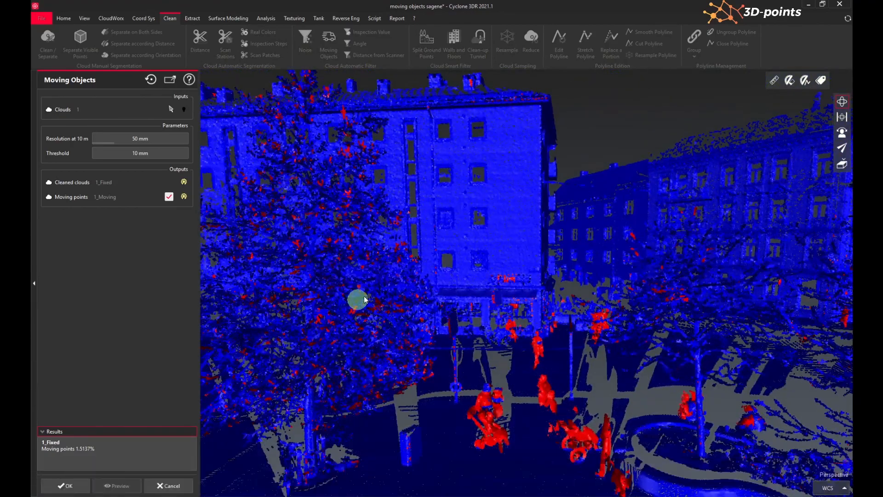
Examine the tree by the facade and the van beside the corner building for points classified as moving.
left_click_drag(357, 300, 299, 343)
left_click_drag(507, 291, 414, 257)
left_click_drag(637, 296, 518, 301)
scroll(489, 284, "up", 8)
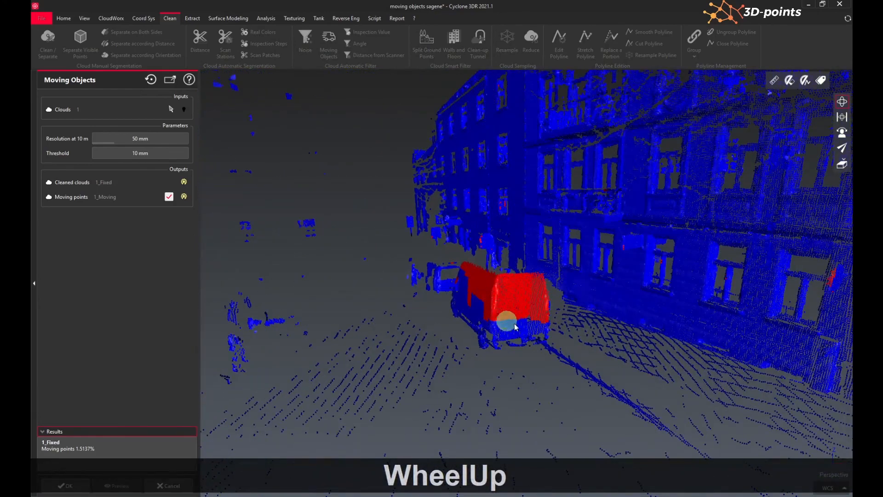
left_click_drag(515, 326, 735, 198)
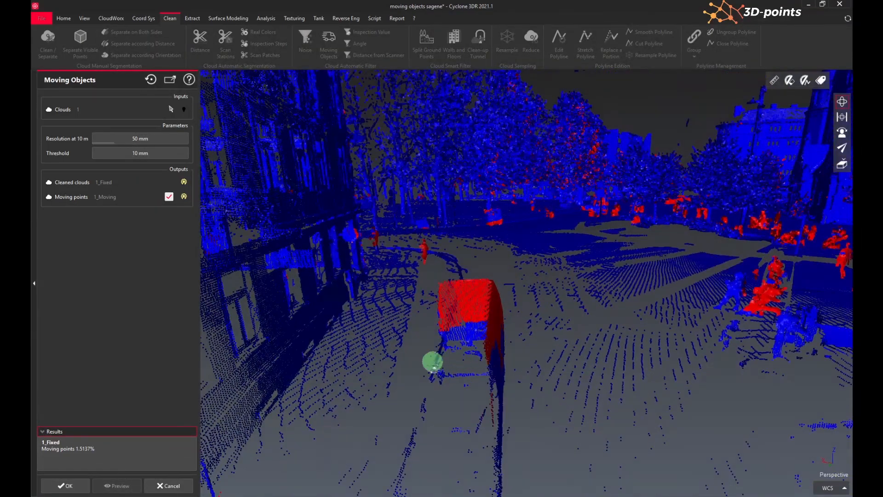
left_click_drag(434, 367, 258, 365)
right_click_drag(569, 396, 253, 358)
left_click_drag(398, 396, 363, 395)
scroll(455, 367, "down", 3)
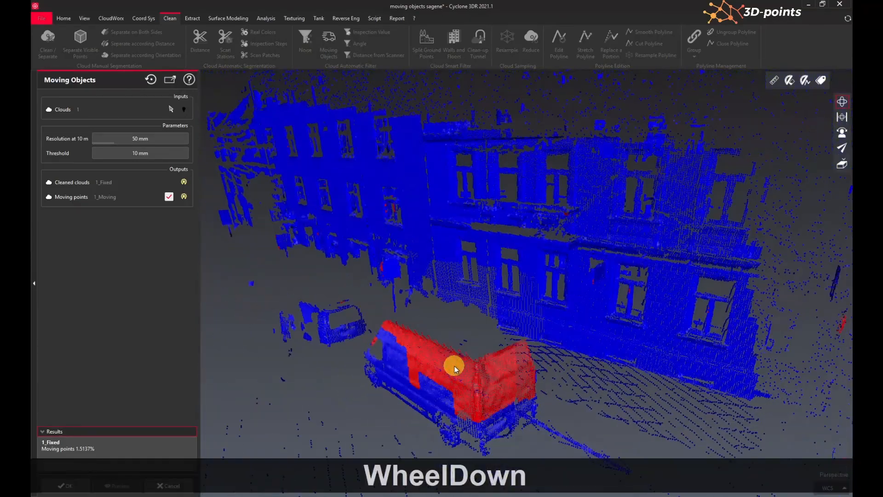
scroll(455, 366, "down", 2)
left_click_drag(474, 387, 452, 370)
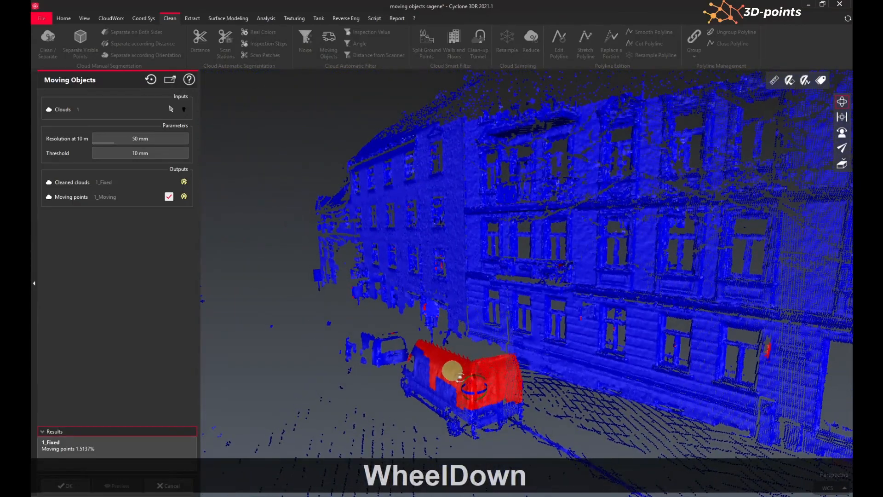
Apply the Moving Objects filter with 50 mm resolution and 10 mm threshold to split the cloud into fixed and moving points.
scroll(453, 371, "down", 4)
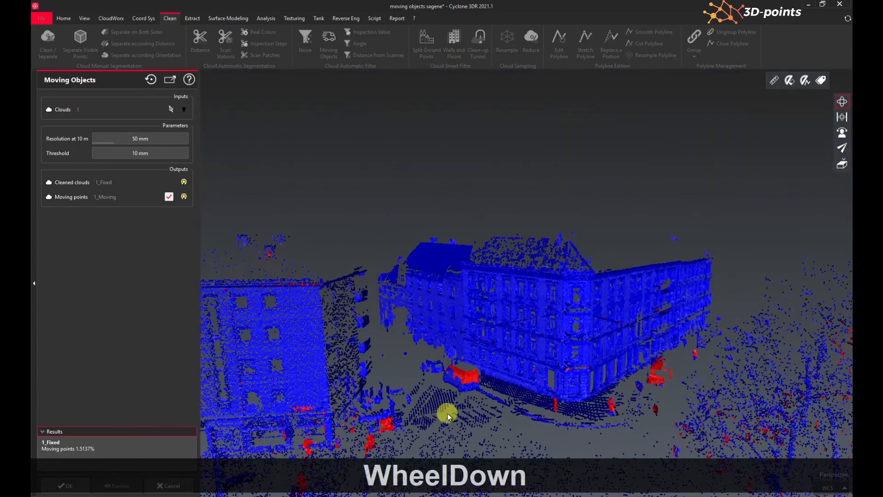
scroll(450, 415, "down", 5)
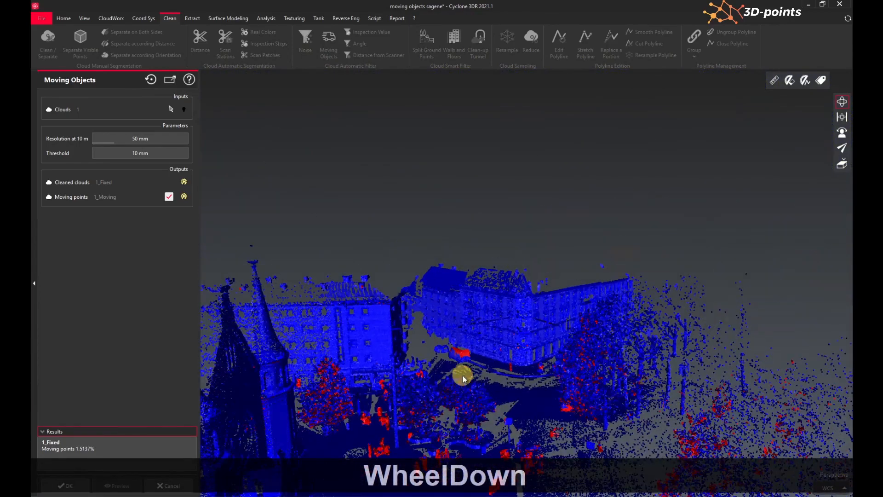
scroll(463, 376, "down", 3)
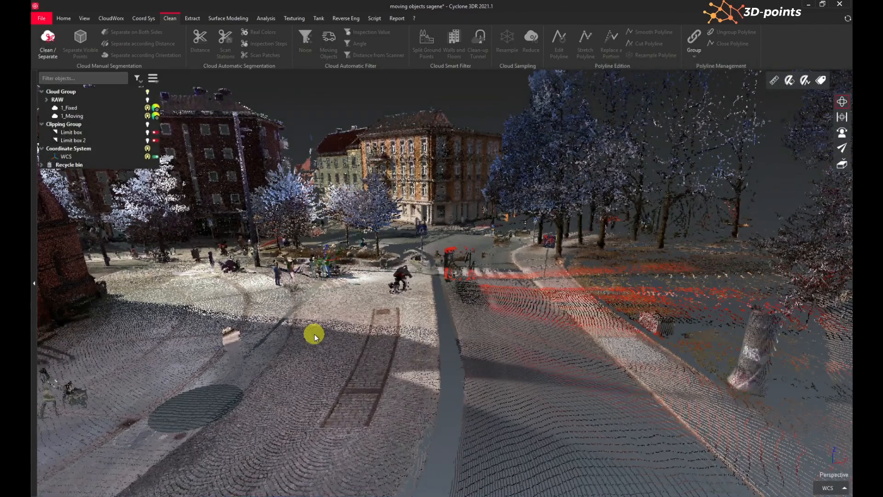
left_click_drag(313, 334, 161, 155)
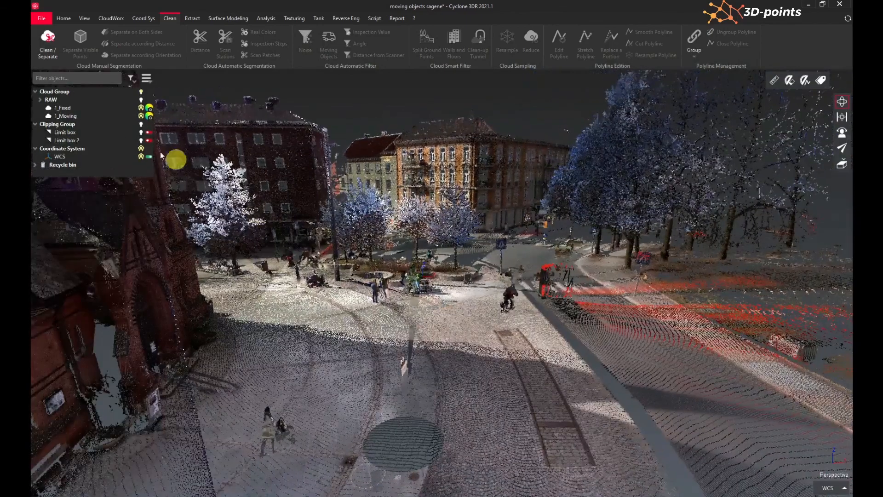
Select the moving points cloud and hide it so only the fixed cloud is displayed.
left_click(58, 115)
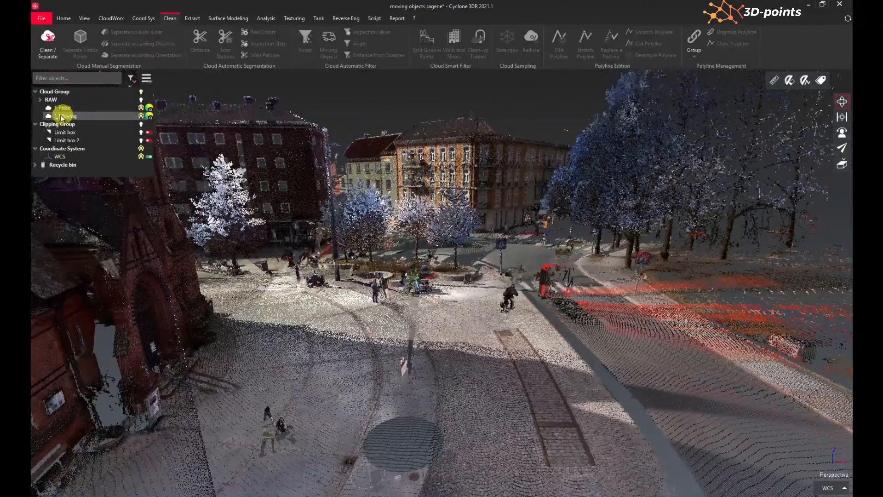
left_click(64, 108)
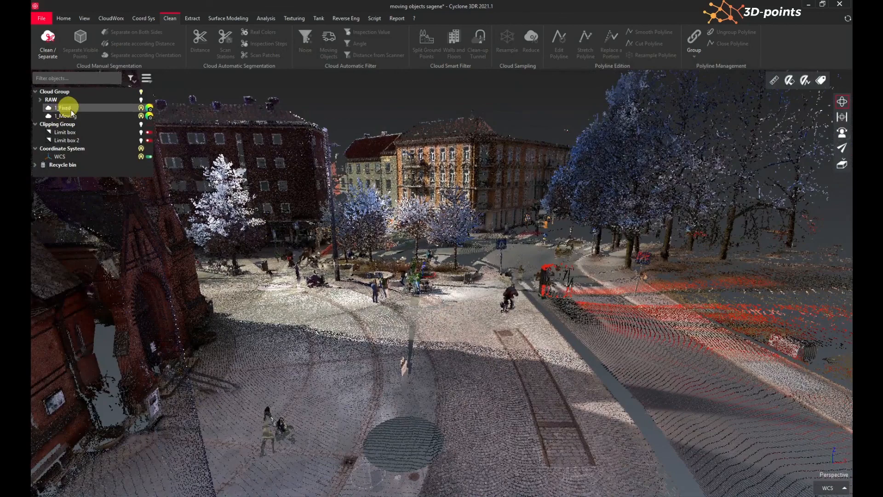
left_click(119, 116)
left_click(140, 115)
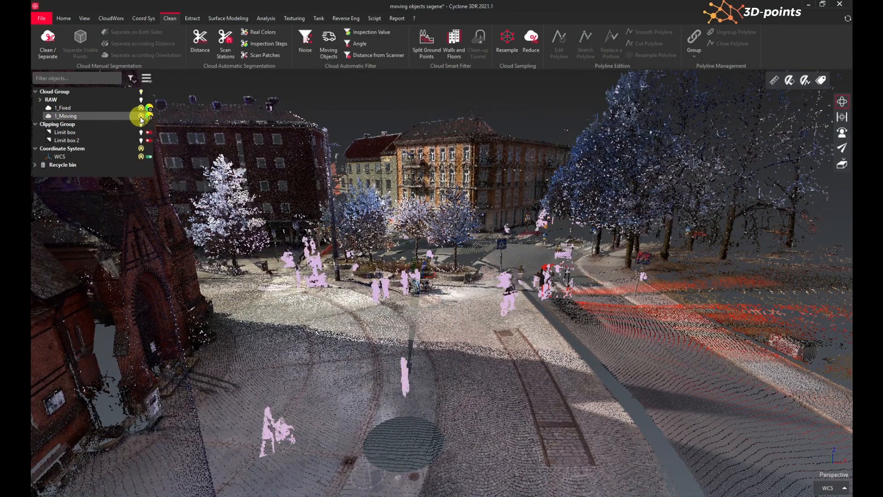
left_click(140, 117)
Inspect the cleaned fixed cloud around the plaza and the church for leftover moving objects.
right_click_drag(391, 312, 428, 332)
left_click_drag(380, 337, 311, 337)
right_click_drag(454, 360, 282, 348)
scroll(374, 302, "up", 3)
left_click_drag(374, 302, 655, 318)
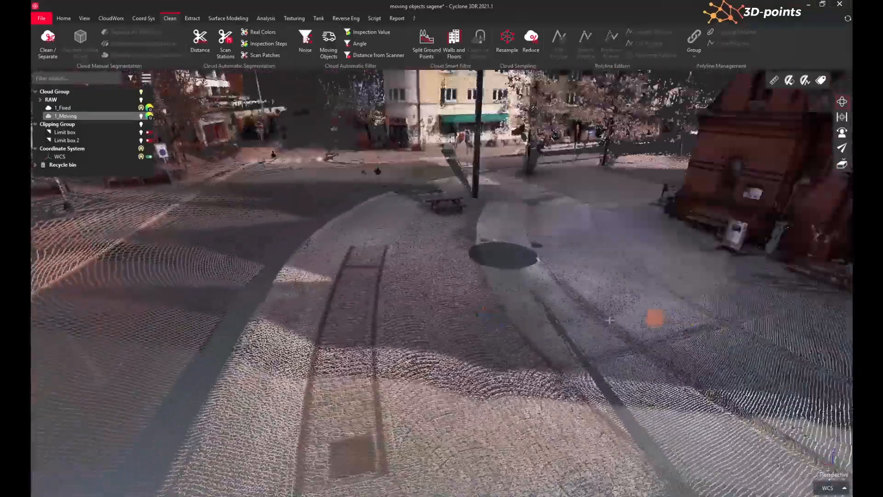
left_click_drag(483, 317, 615, 326)
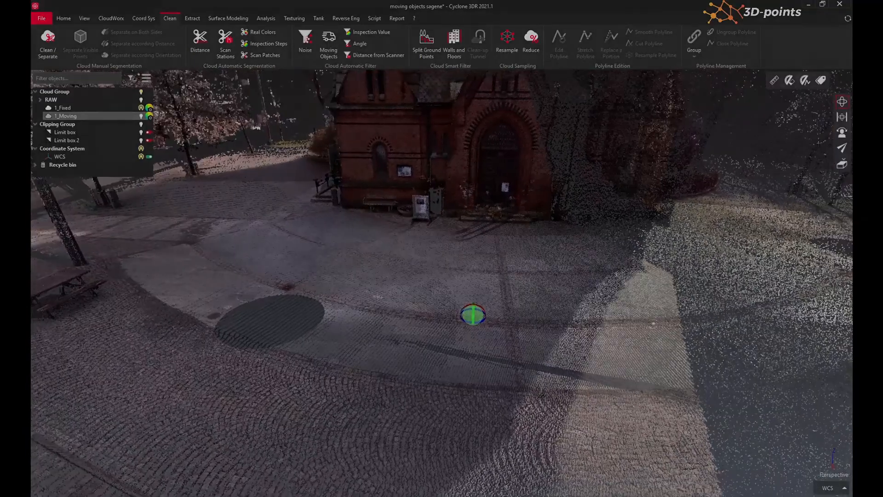